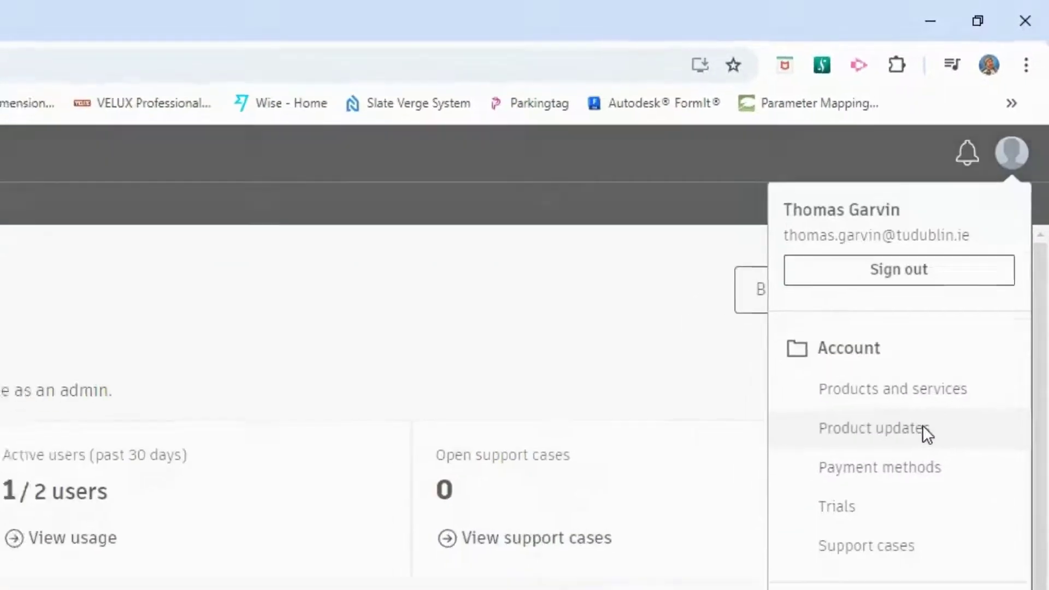
# Step: Go to Product updates from the Autodesk Account avatar menu
pyautogui.click(896, 533)
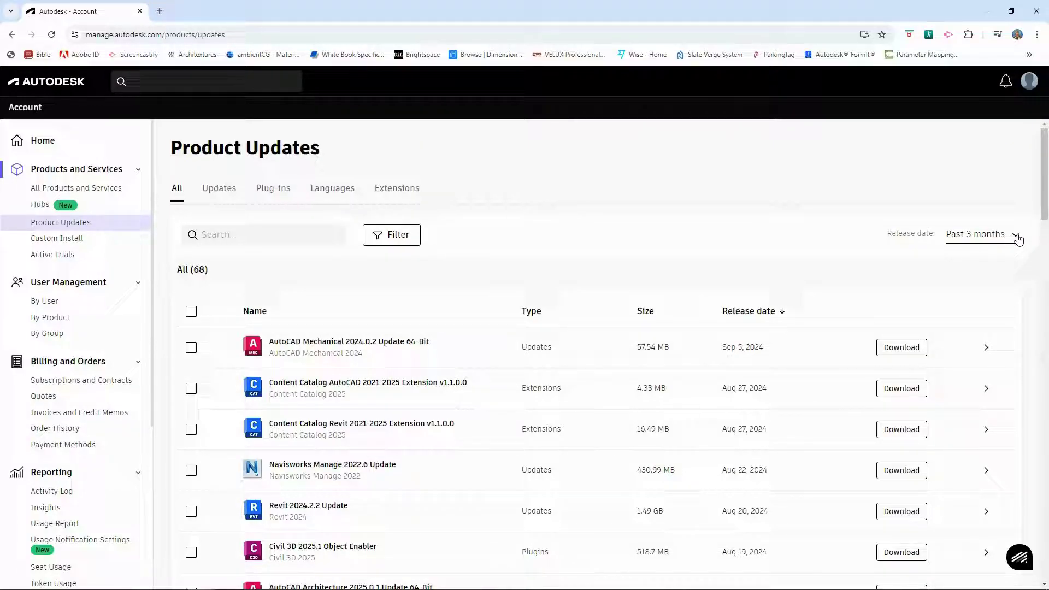
# Step: Filter updates to the past 6 months, search 'content for revit', and scroll to UK English
pyautogui.click(1017, 238)
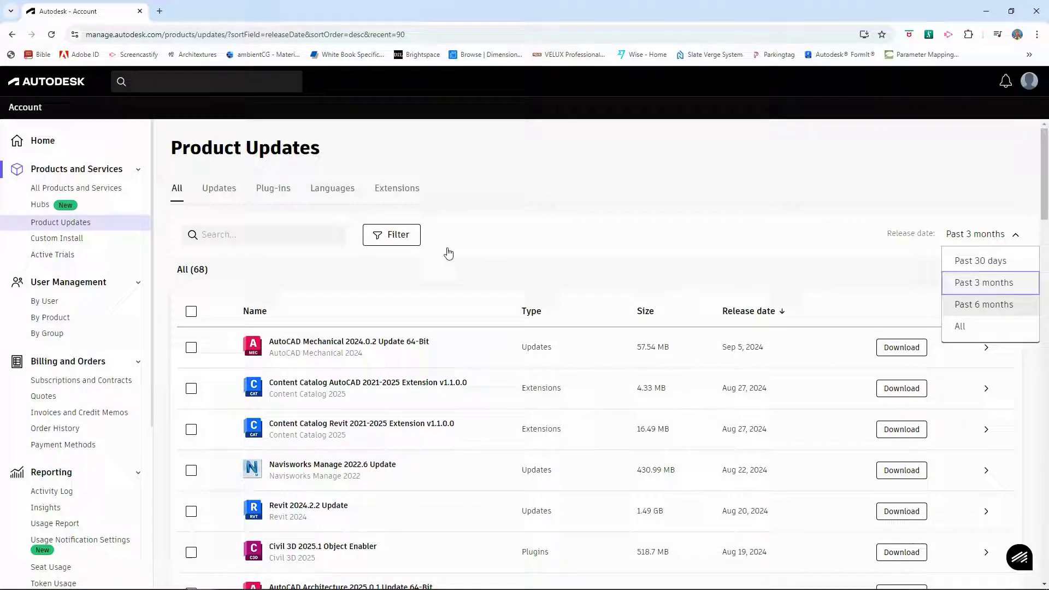
pyautogui.click(262, 235)
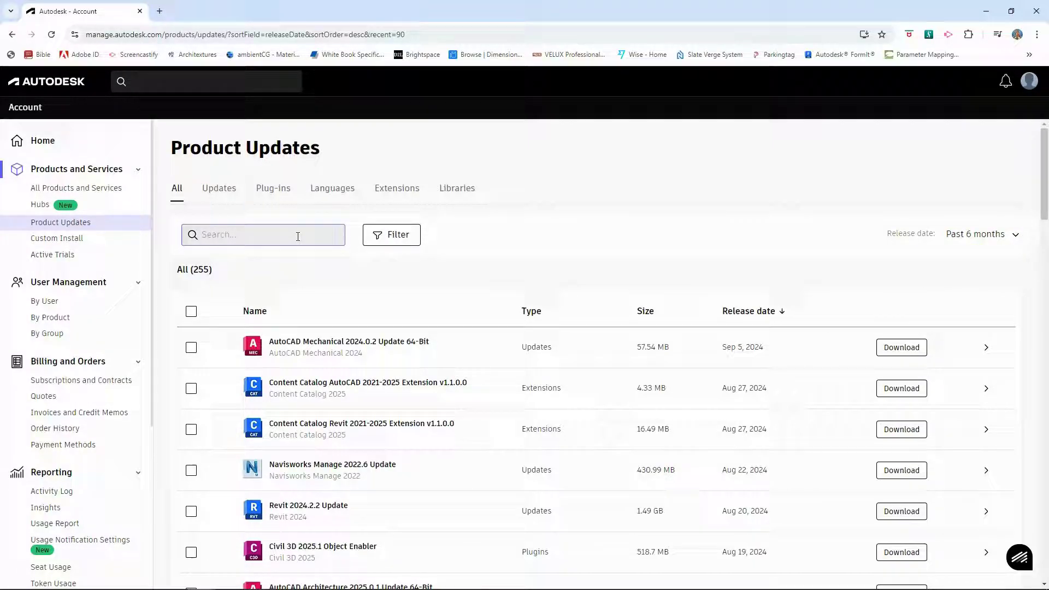
pyautogui.write('con')
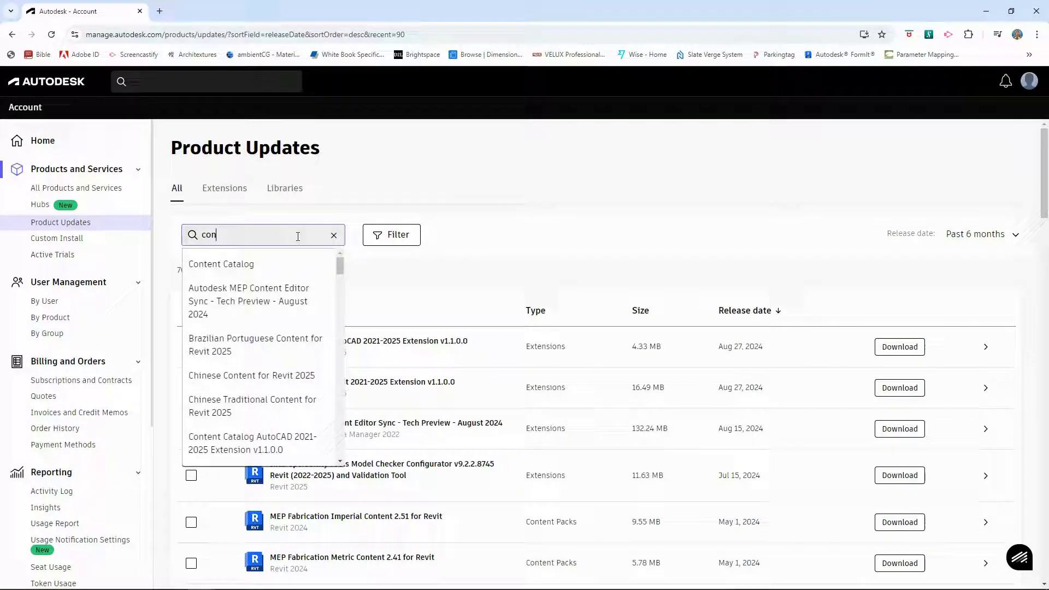
pyautogui.write('tent for revit')
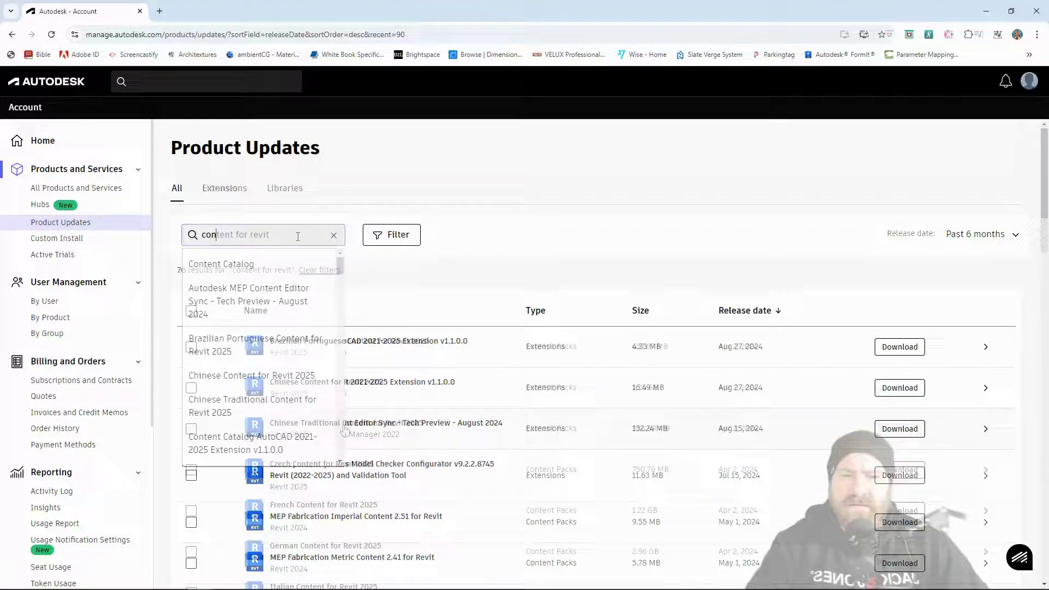
pyautogui.press('Return')
pyautogui.scroll(-2, 344, 429)
pyautogui.scroll(-2, 344, 428)
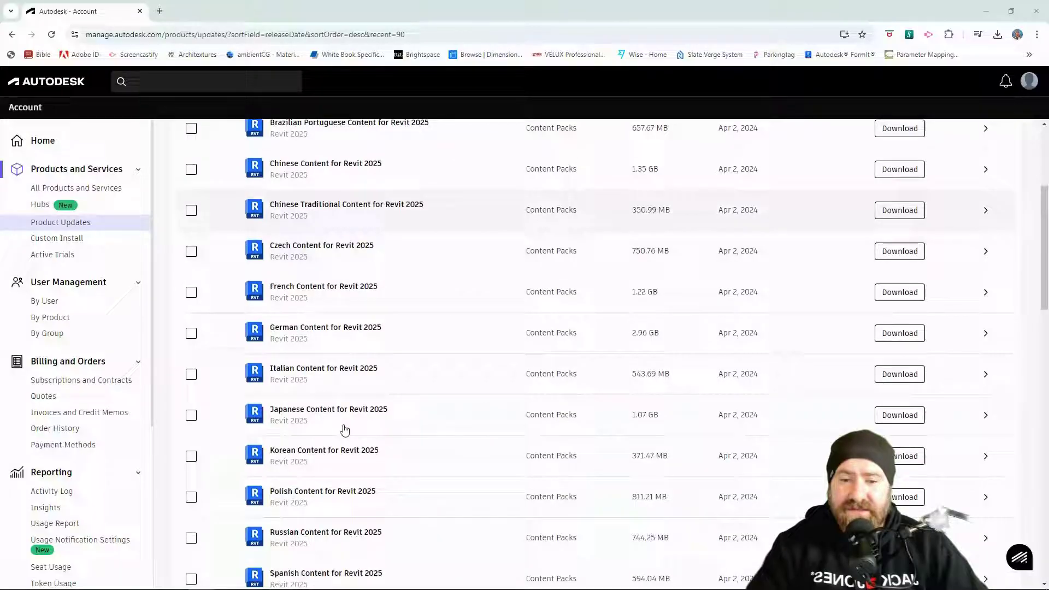
pyautogui.scroll(-6, 344, 431)
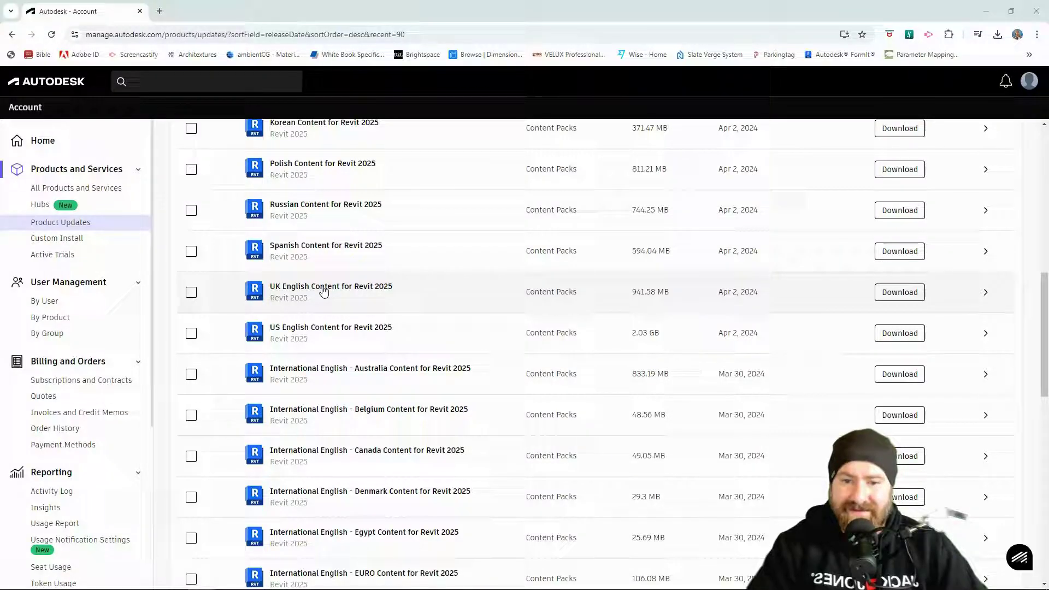
# Step: Save the UK English Content for Revit 2025 installer (RVTCPENG) to the Downloads folder
pyautogui.click(910, 292)
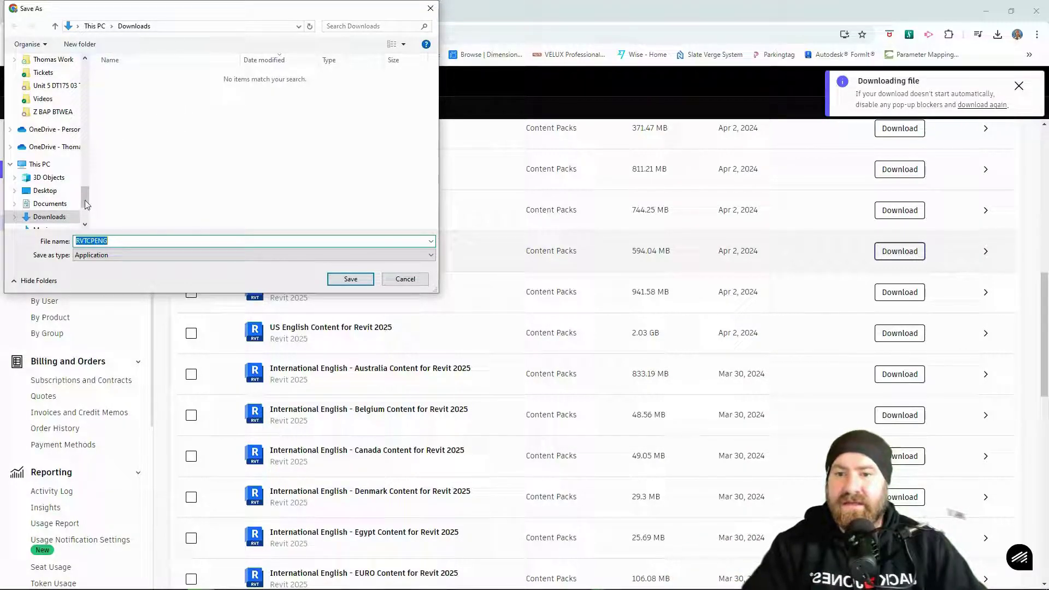
pyautogui.moveTo(90, 203); pyautogui.dragTo(86, 73)
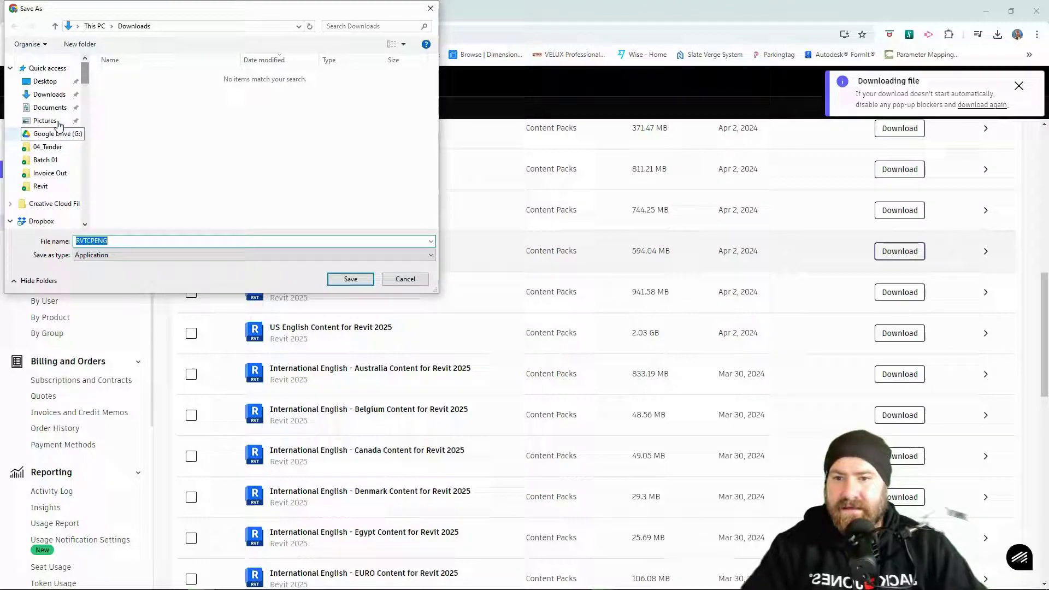
pyautogui.click(49, 95)
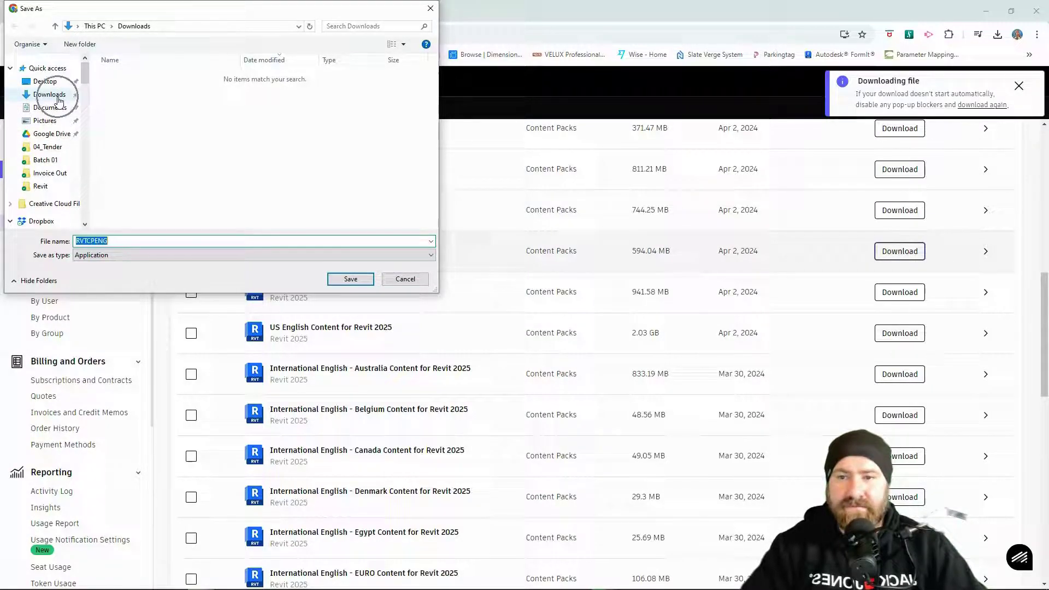
pyautogui.click(350, 279)
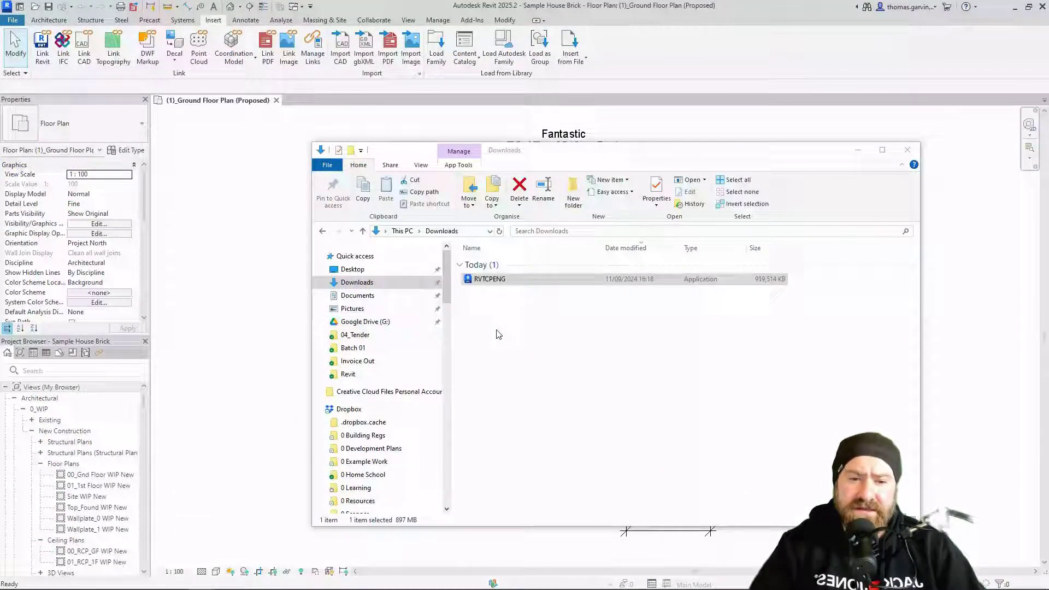
# Step: Select the RVTCPENG installer in Downloads, then close File Explorer to return to Revit
pyautogui.click(367, 283)
pyautogui.click(527, 282)
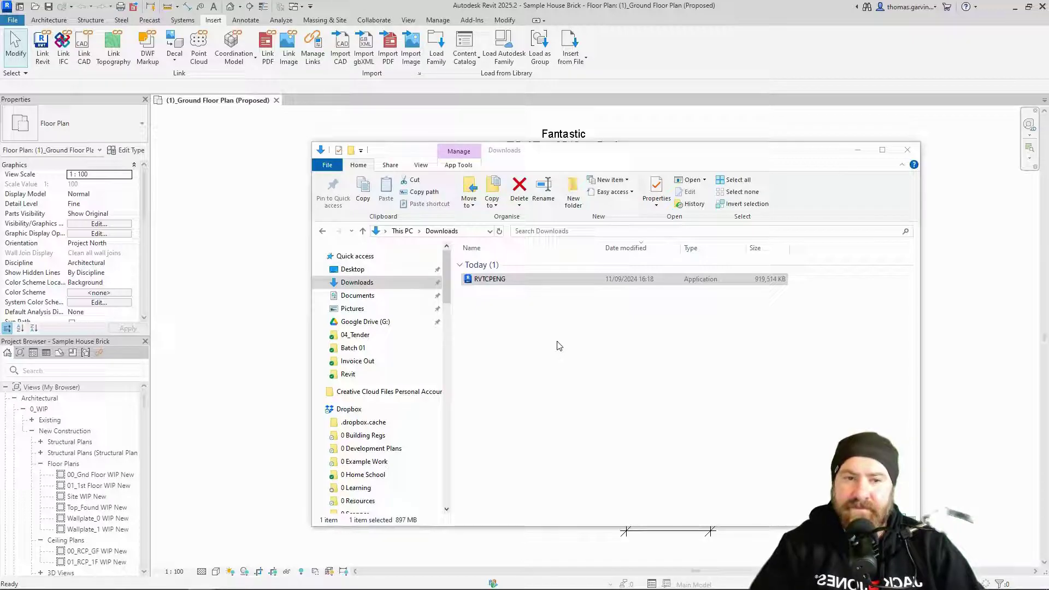
pyautogui.click(637, 121)
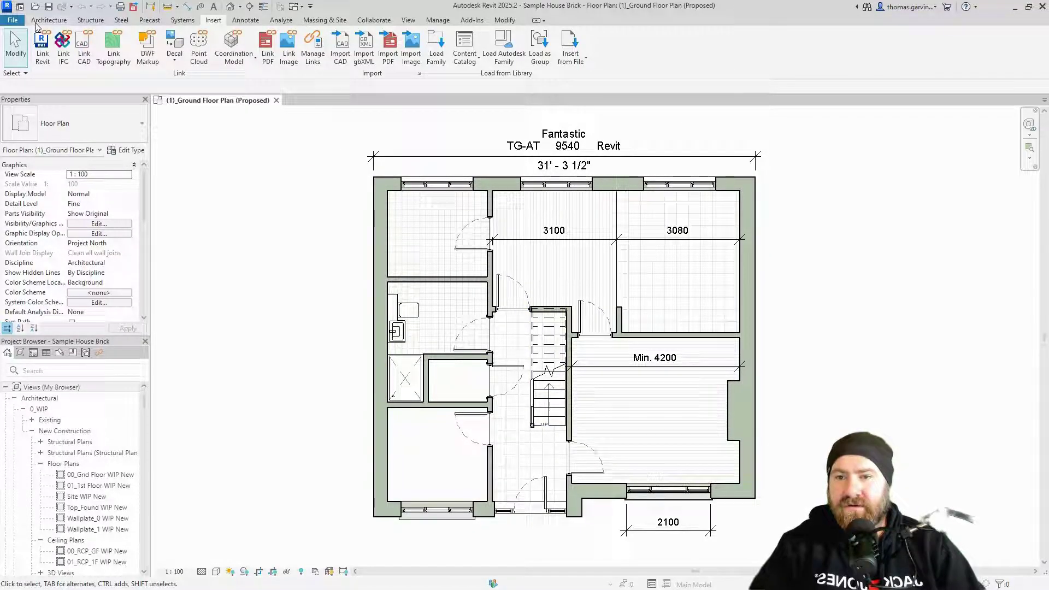
# Step: Show the File Locations tab of Revit's Options dialog
pyautogui.click(12, 23)
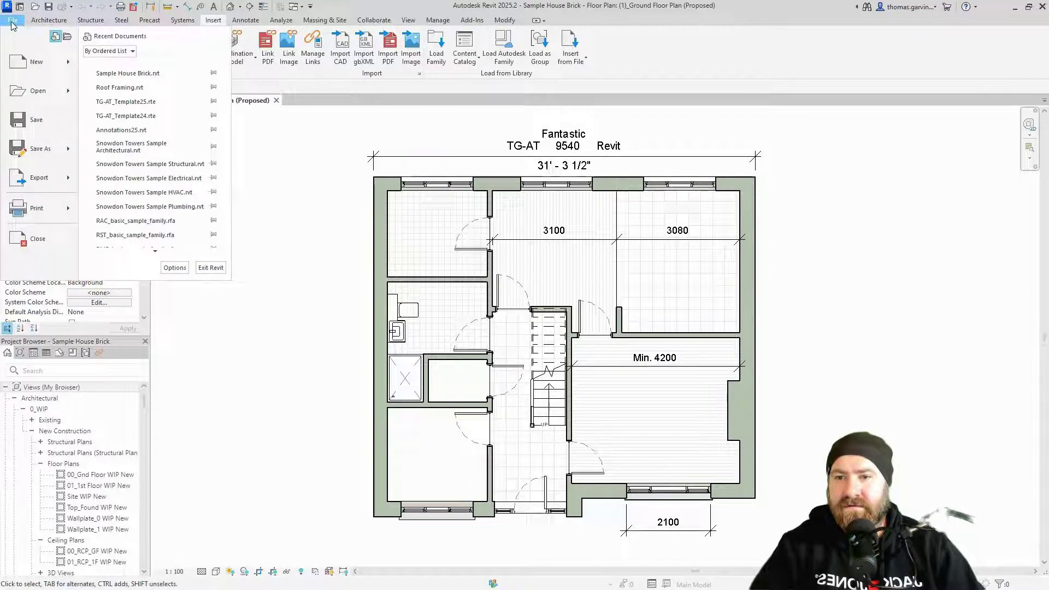
pyautogui.click(175, 268)
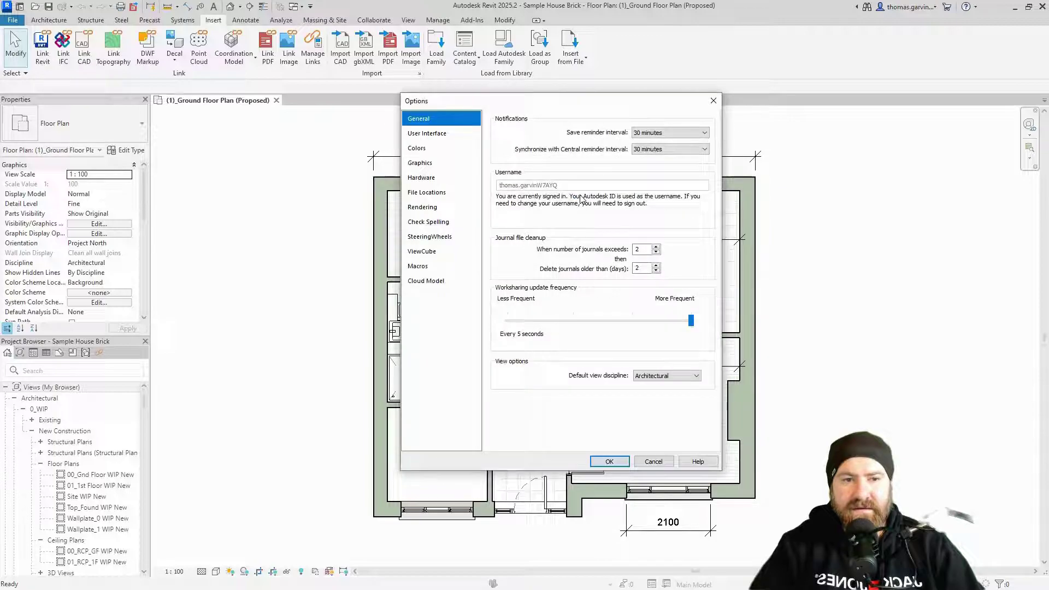
pyautogui.click(427, 195)
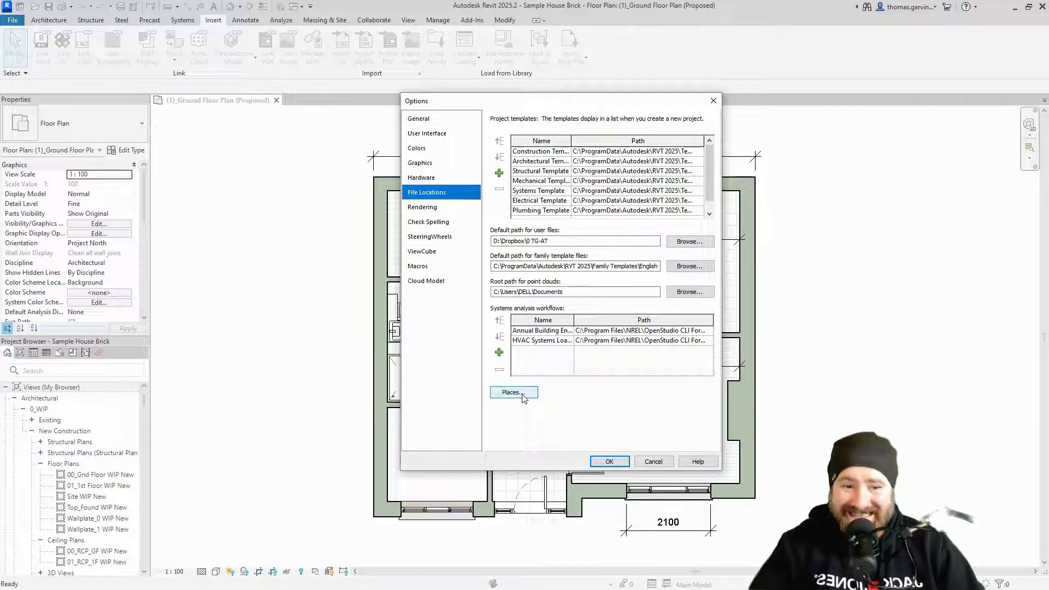
# Step: In Places, review Metric Library and TG-AT, then add a new entry named 'My Stuff'
pyautogui.click(521, 396)
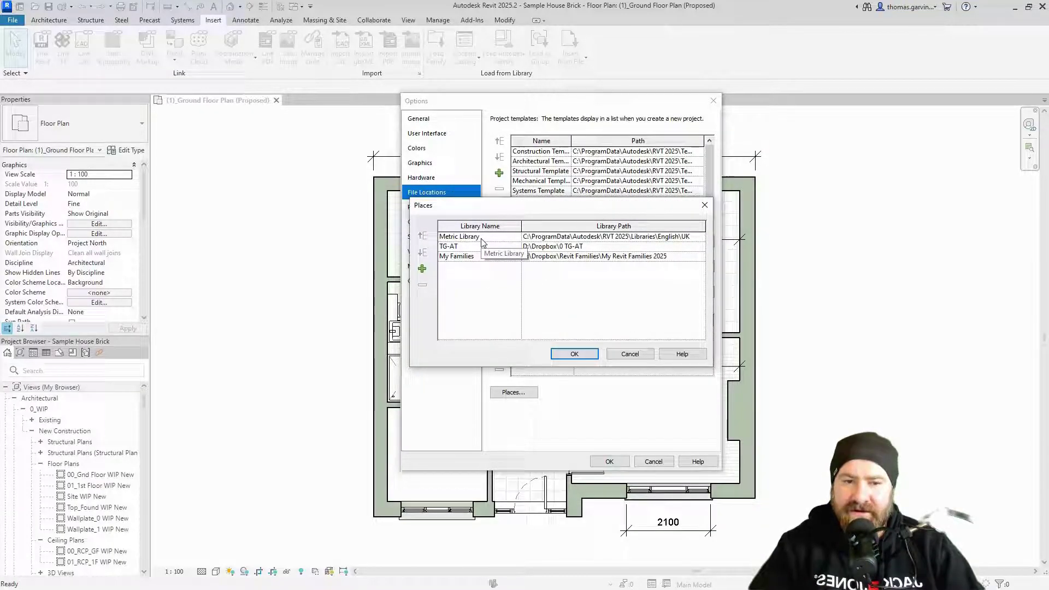
pyautogui.click(687, 239)
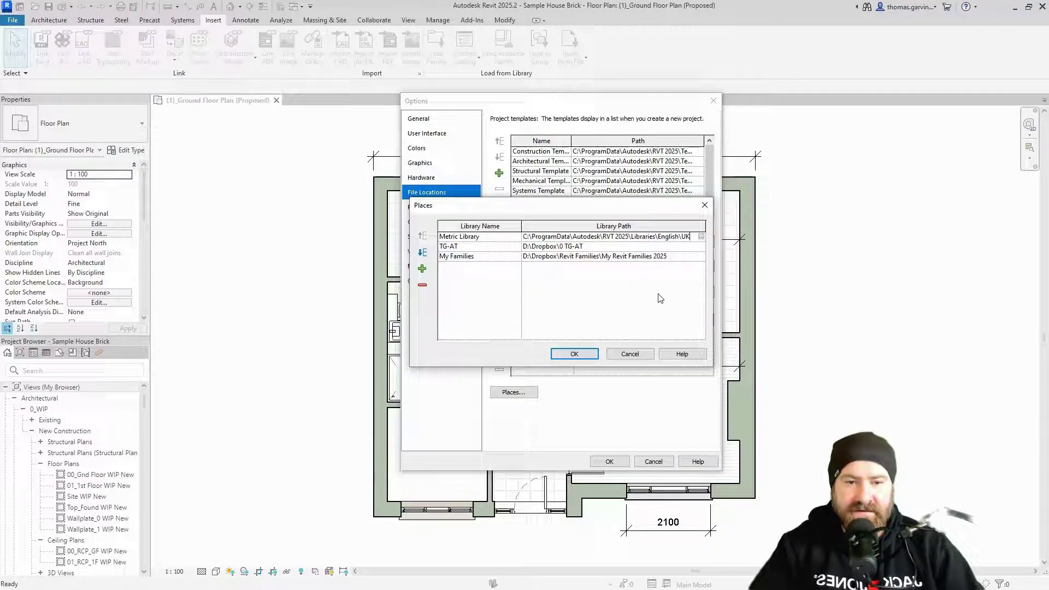
pyautogui.click(475, 247)
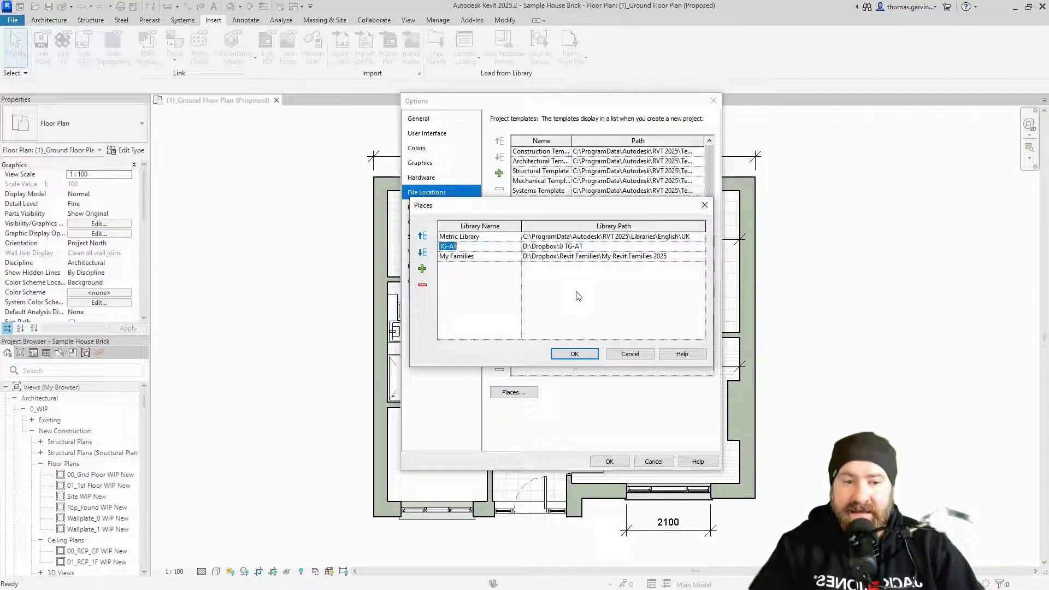
pyautogui.click(422, 270)
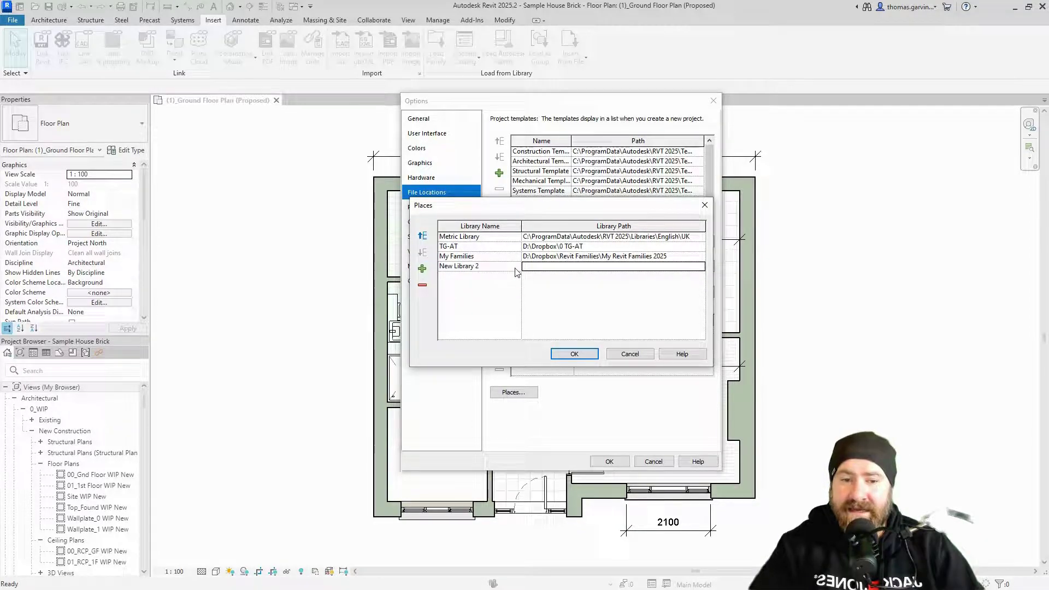
pyautogui.write('My')
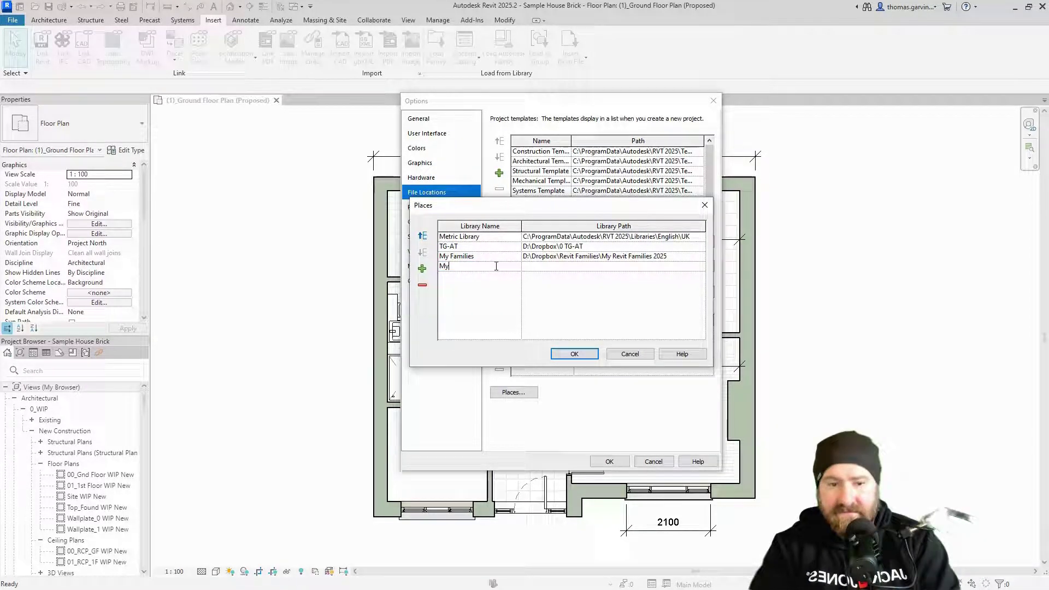
pyautogui.write(' Stuff')
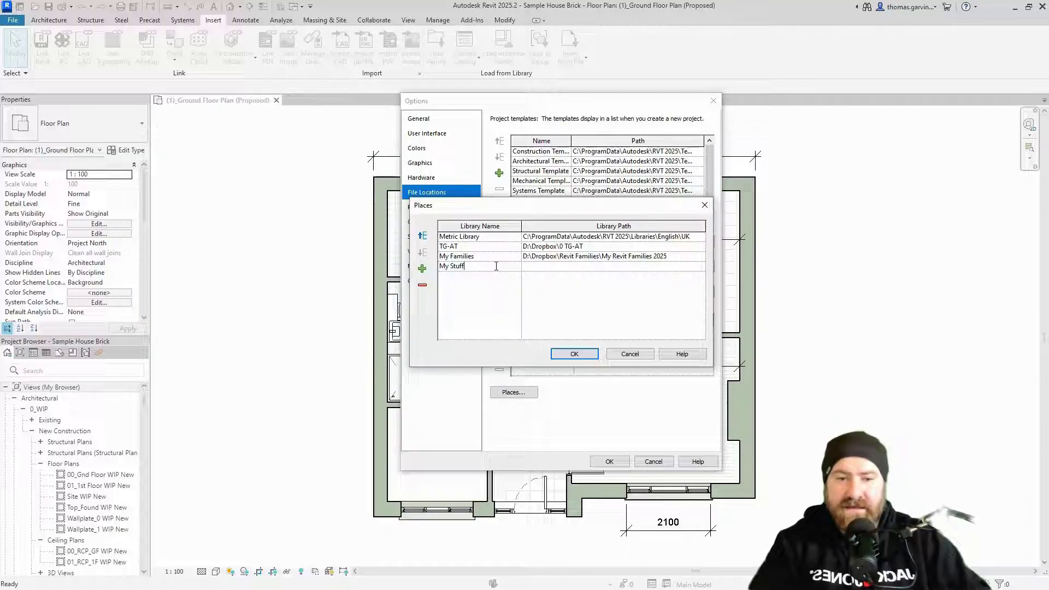
# Step: Set the My Stuff place's path to This PC > Downloads and accept the Places list
pyautogui.click(700, 267)
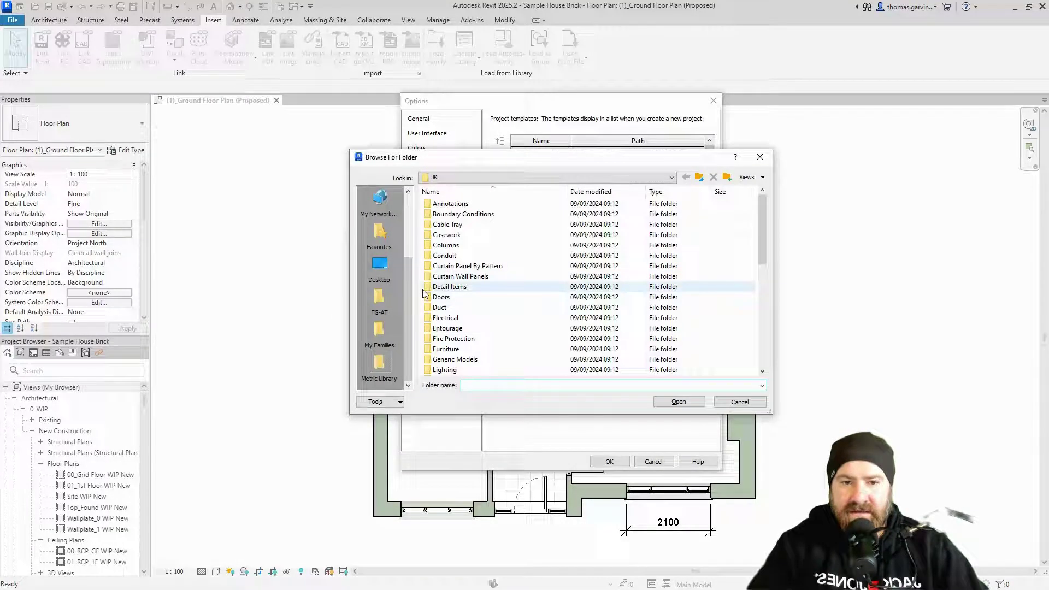
pyautogui.click(474, 178)
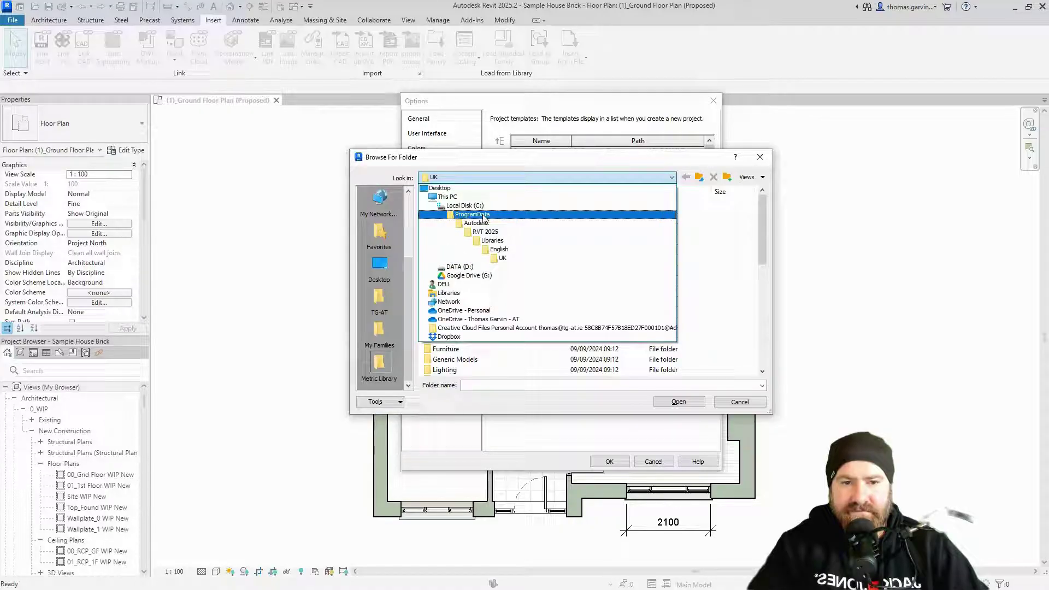
pyautogui.click(473, 197)
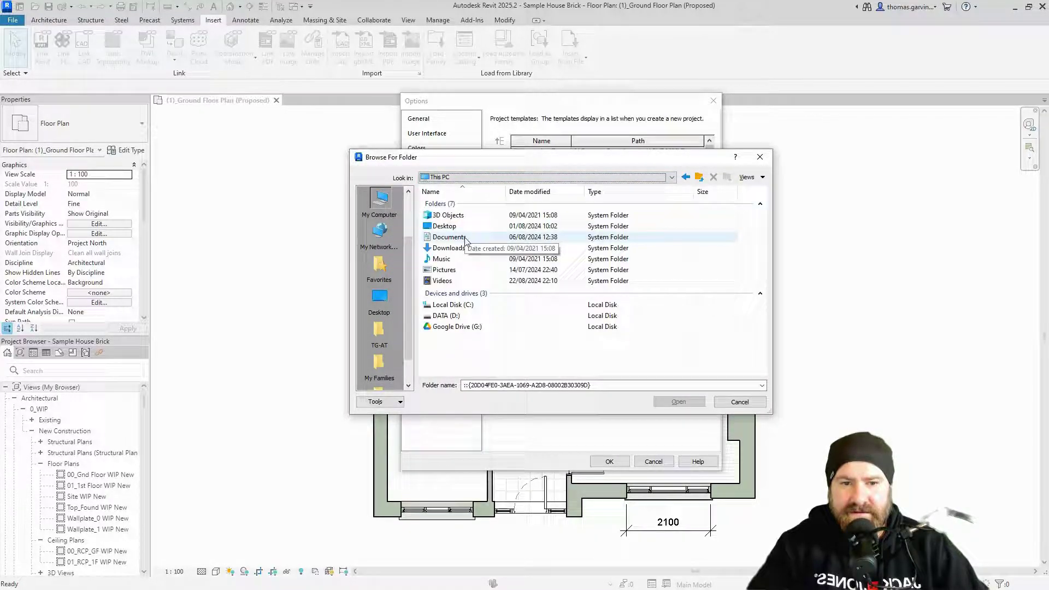
pyautogui.click(469, 247)
pyautogui.click(665, 401)
pyautogui.click(683, 403)
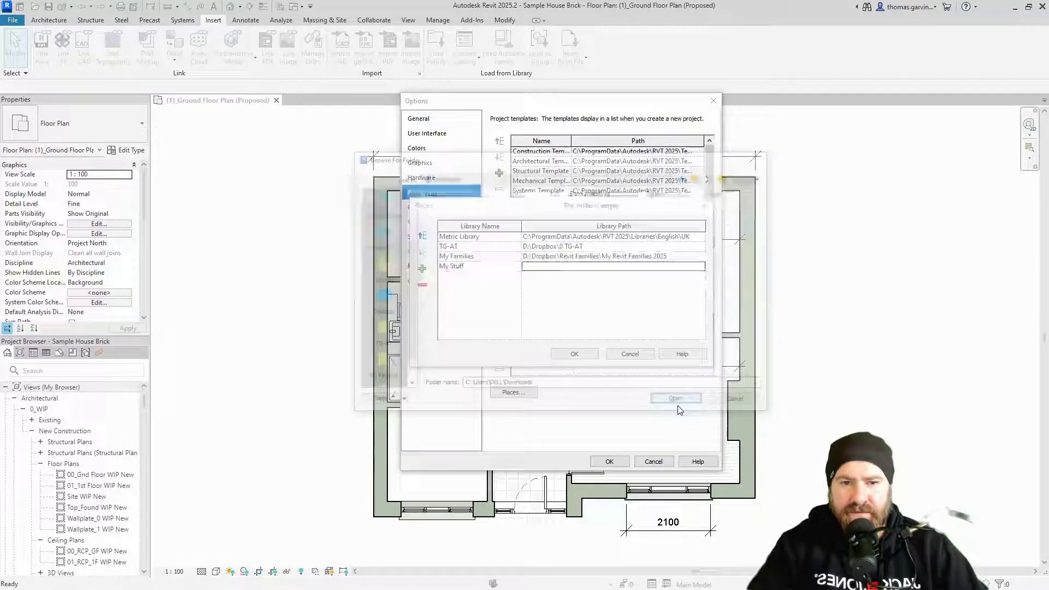
pyautogui.click(580, 358)
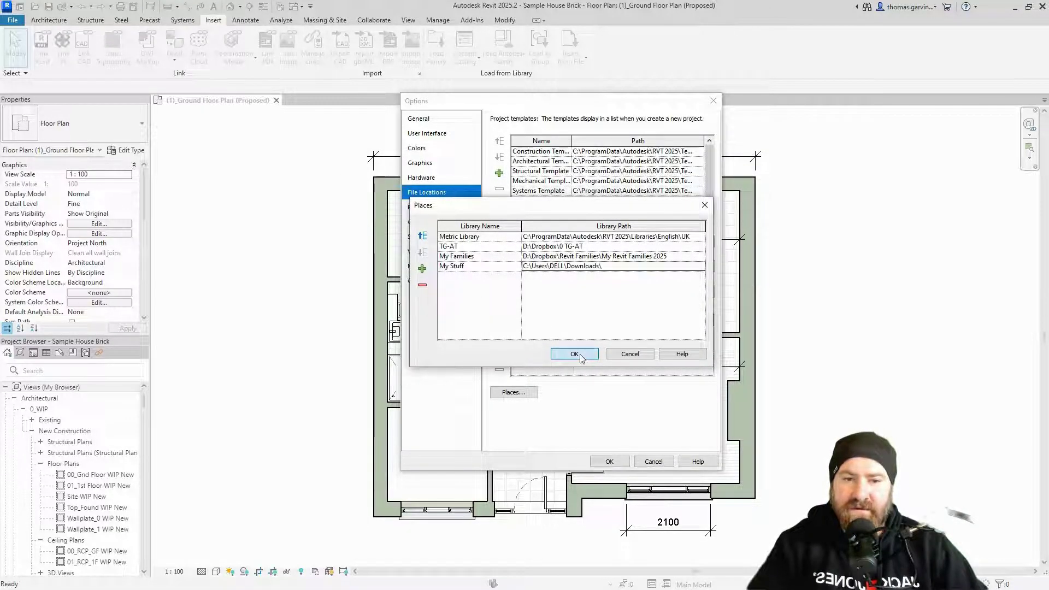
# Step: Confirm Options, then from Component open Load Family and scroll Places to My Stuff
pyautogui.click(608, 461)
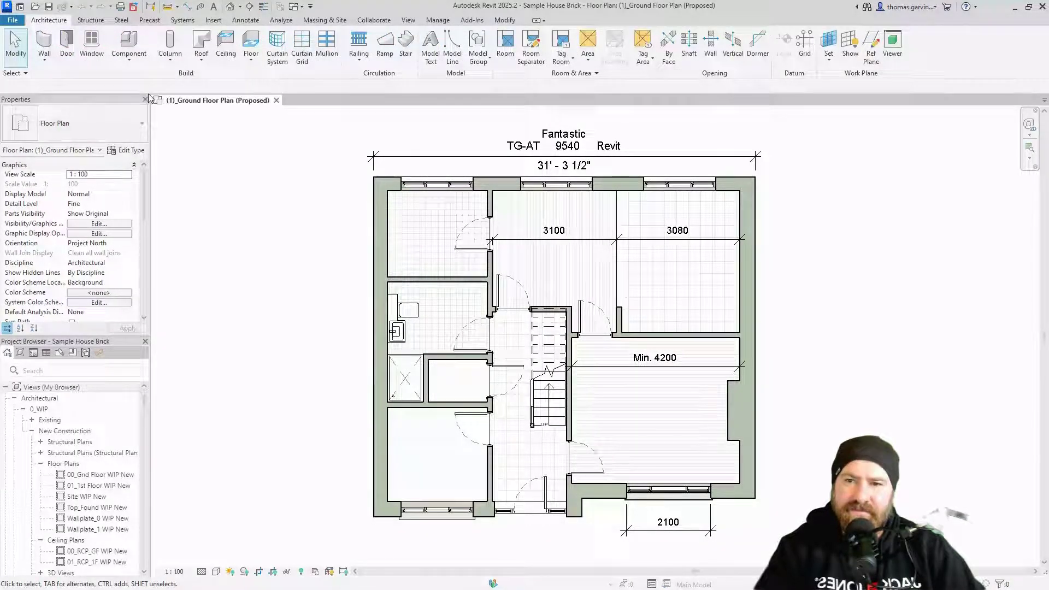
pyautogui.click(130, 41)
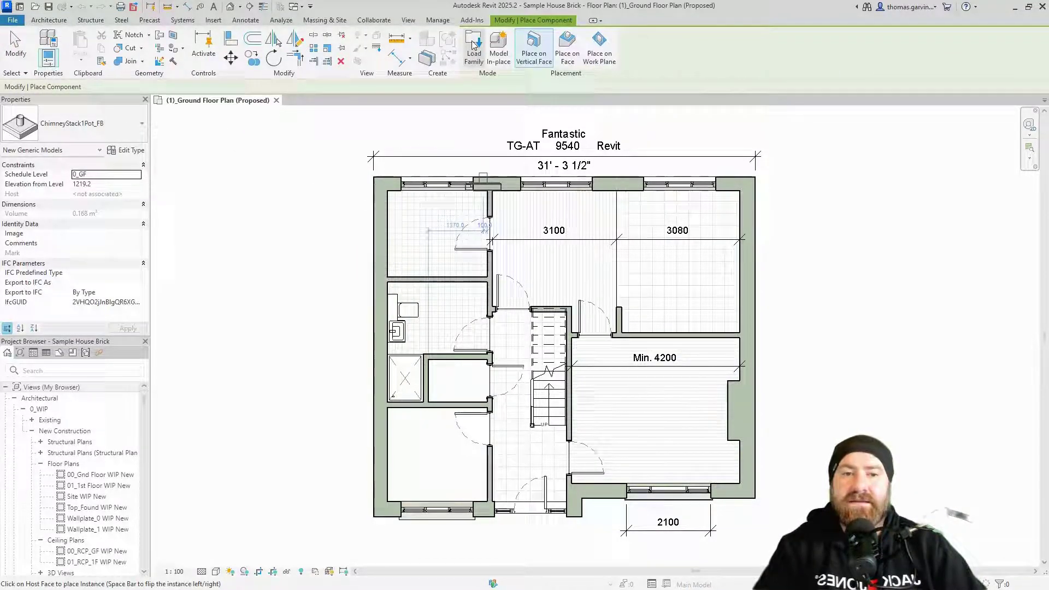
pyautogui.click(473, 44)
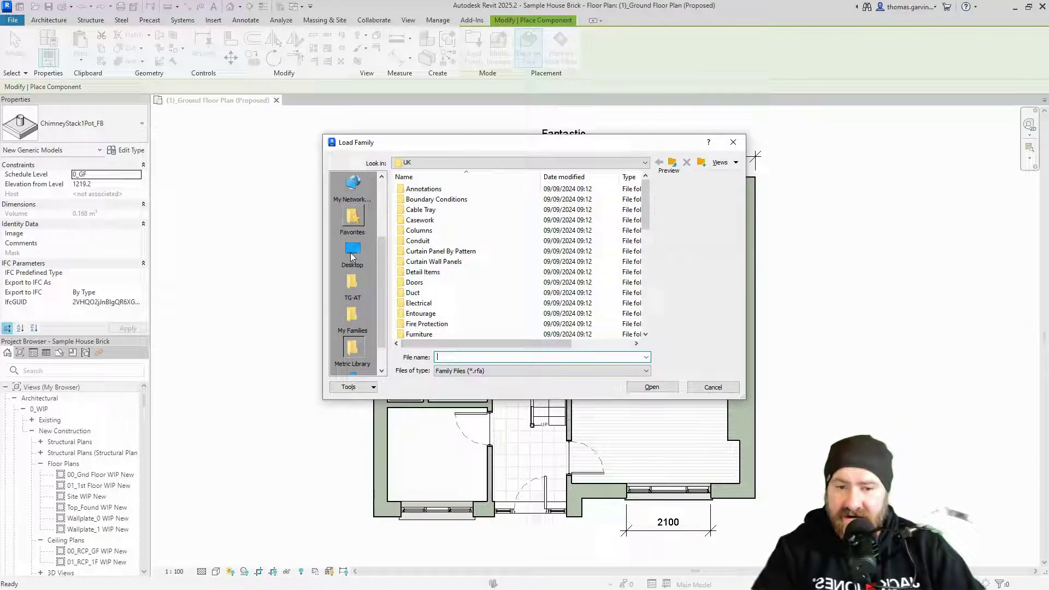
pyautogui.scroll(-1, 363, 340)
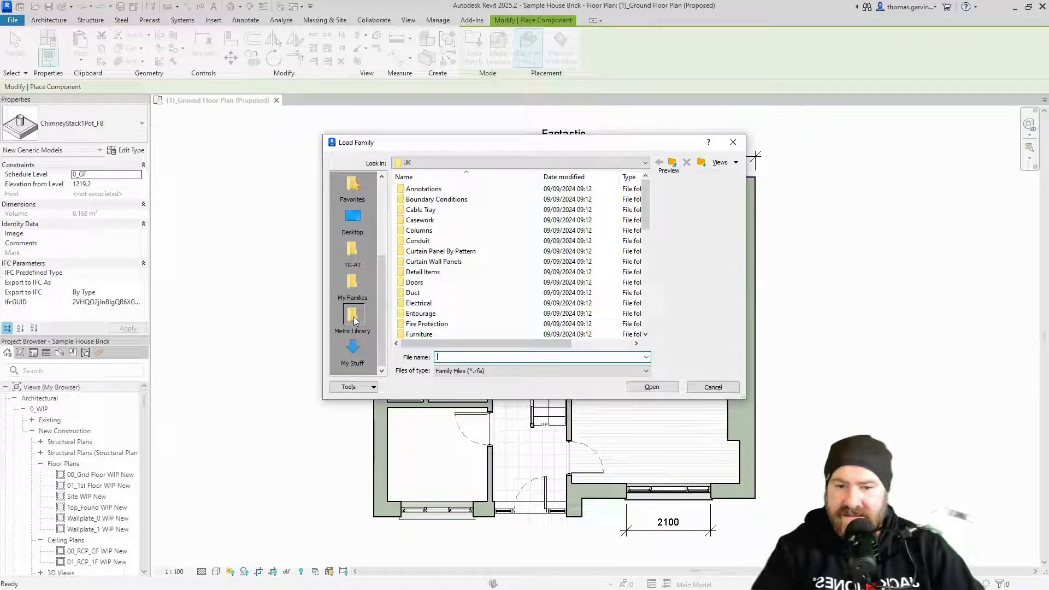